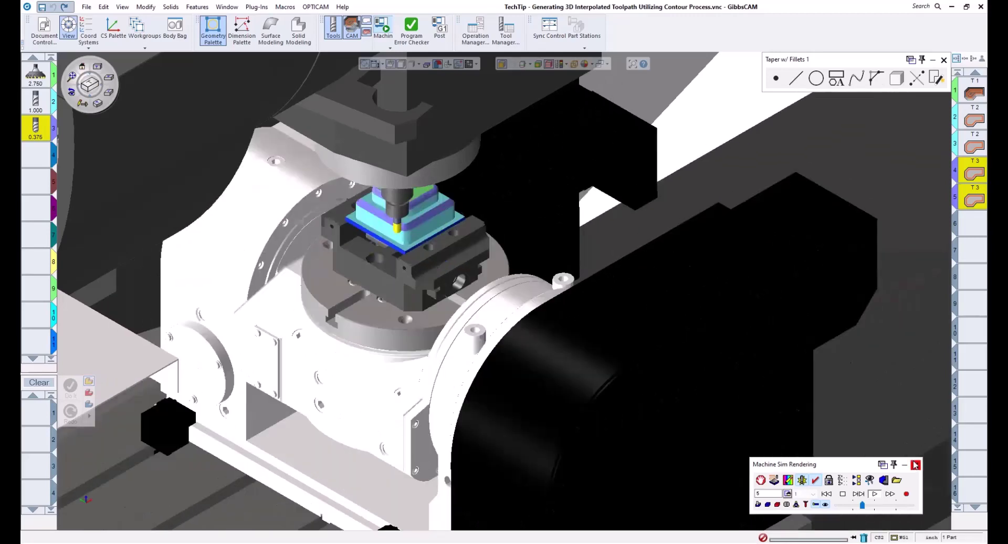
Close the Machine Sim Rendering window to get back to the part with its toolpaths
click(916, 465)
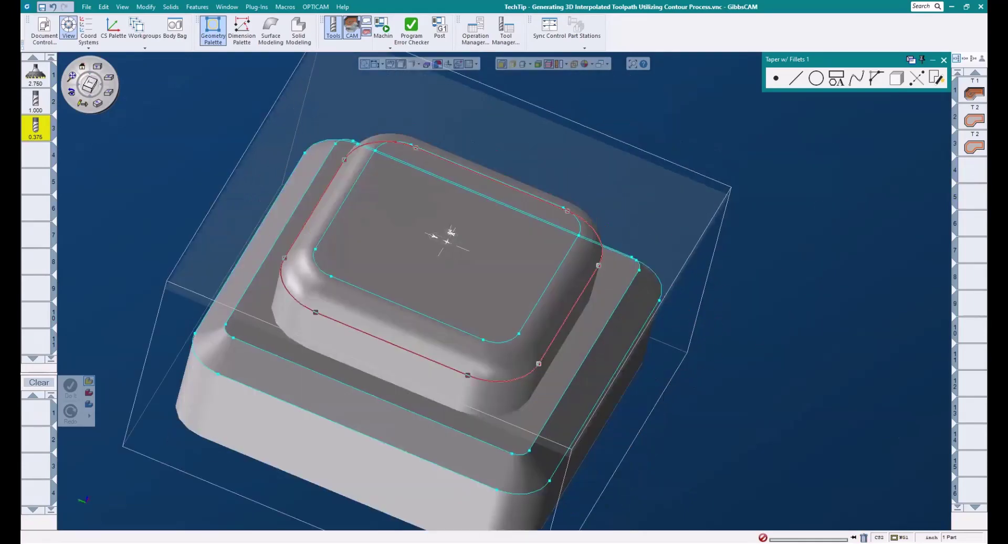
Pan the part view and drag tool 3 (0.375) into process slot 1
middle_drag(516, 366, 672, 328)
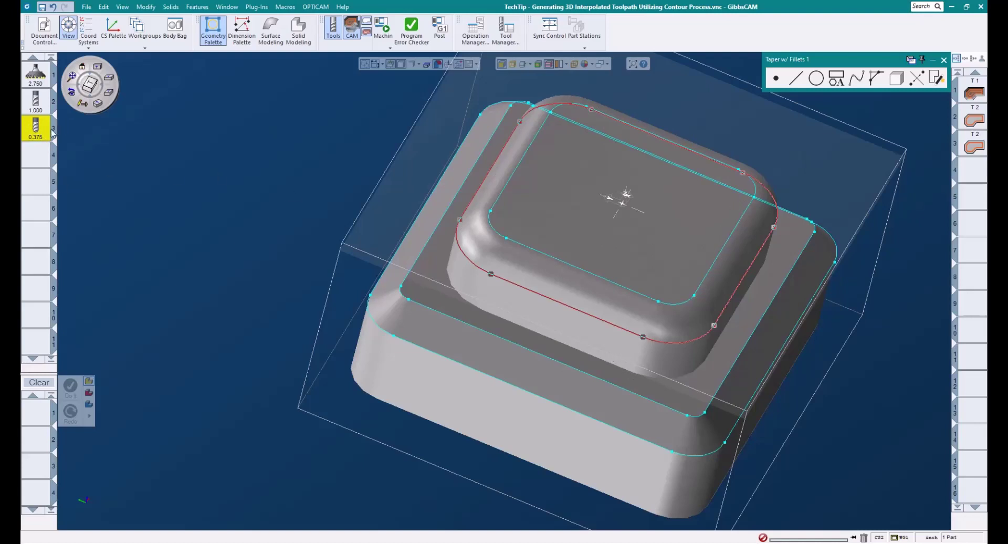
drag(35, 129, 39, 407)
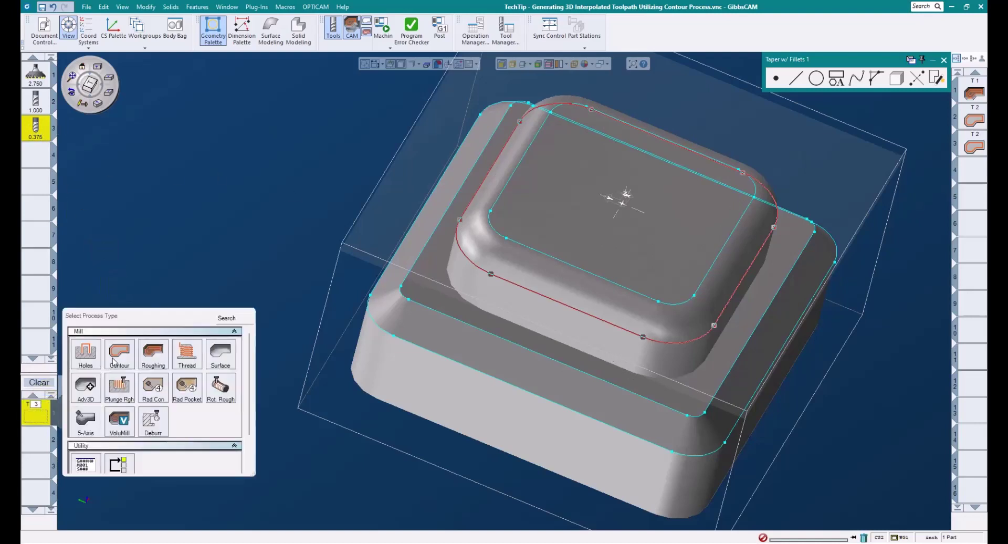
Choose Contour with 0.5 top and -0.45 bottom depth, entered as .4375-.0125
click(118, 355)
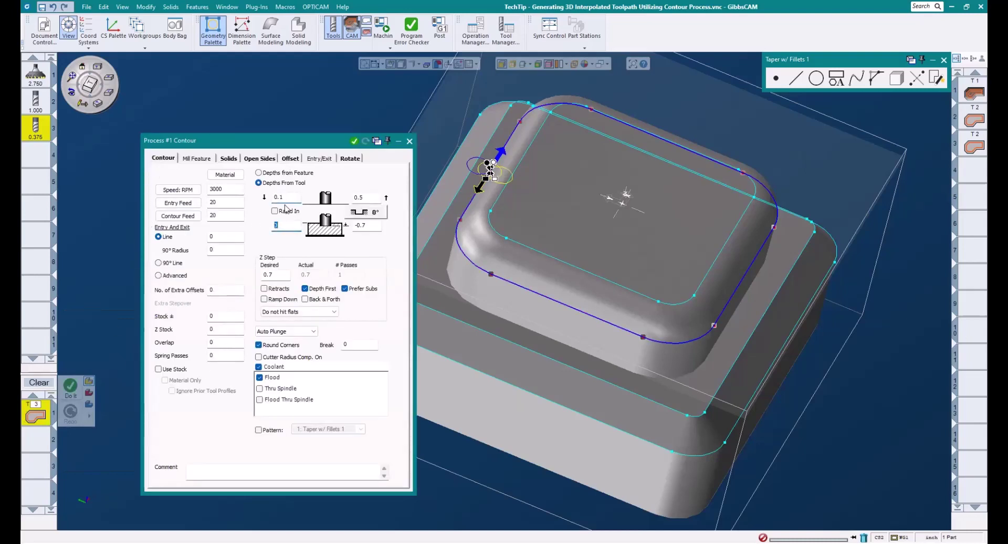
click(362, 197)
key(Tab)
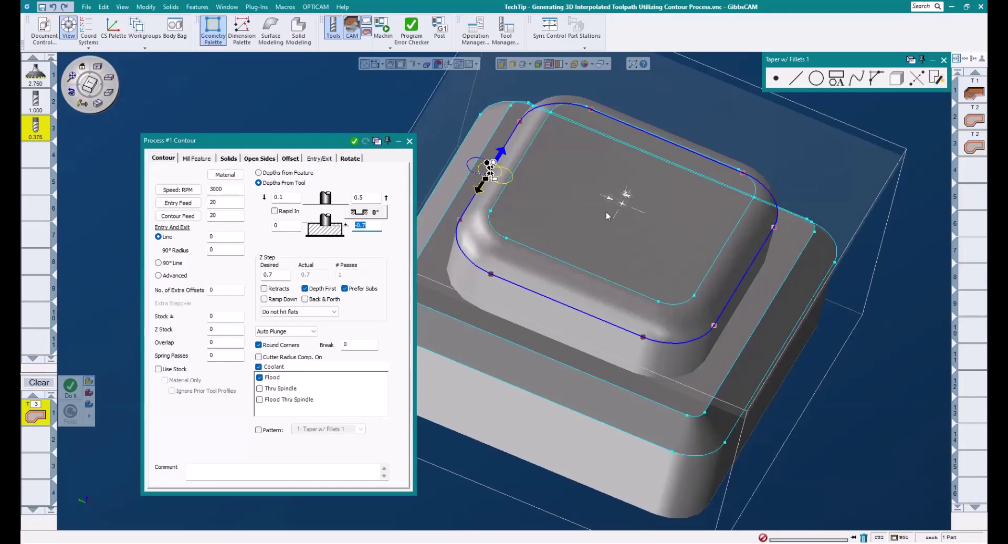
text(-.25)
text(-.1875)
key(BackSpace)
key(BackSpace)
key(BackSpace)
key(BackSpace)
key(BackSpace)
key(BackSpace)
key(BackSpace)
key(BackSpace)
key(BackSpace)
text(.4375-.0125)
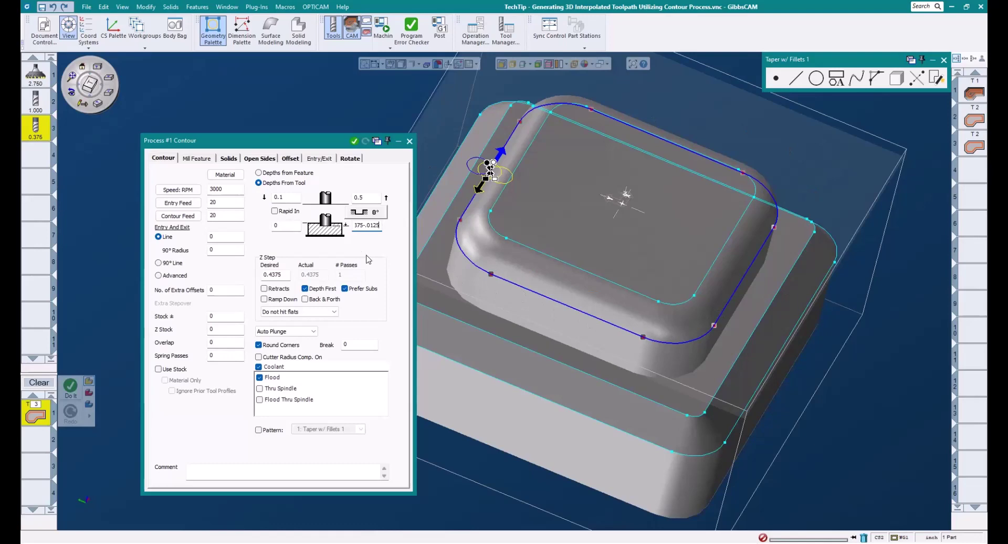
key(Return)
middle_drag(789, 362, 630, 399)
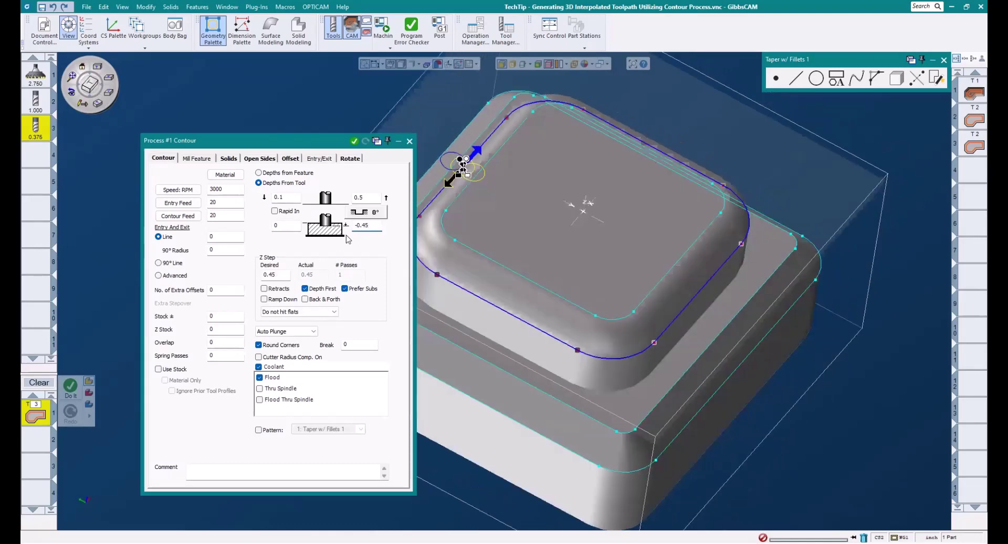
Pick Taper w/Fillets walls: 0 side angle, 0 bottom fillet, 0.25 top fillet, 0.025 step-down
click(367, 213)
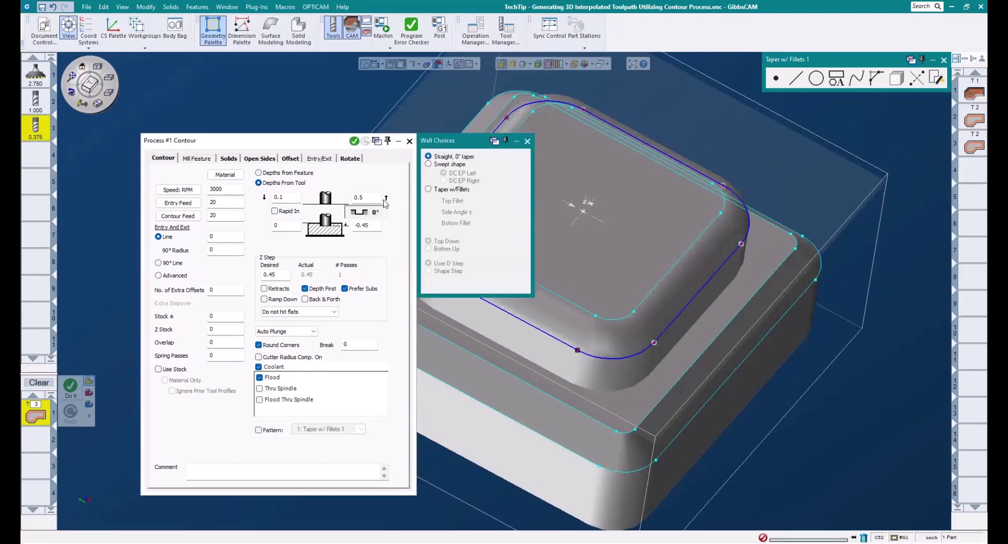
middle_drag(764, 176, 984, 178)
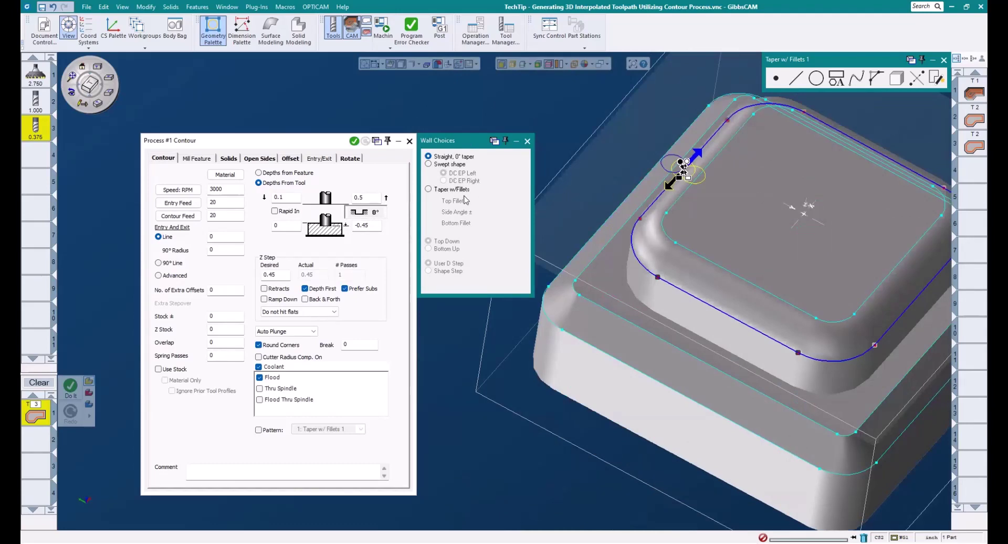
click(444, 193)
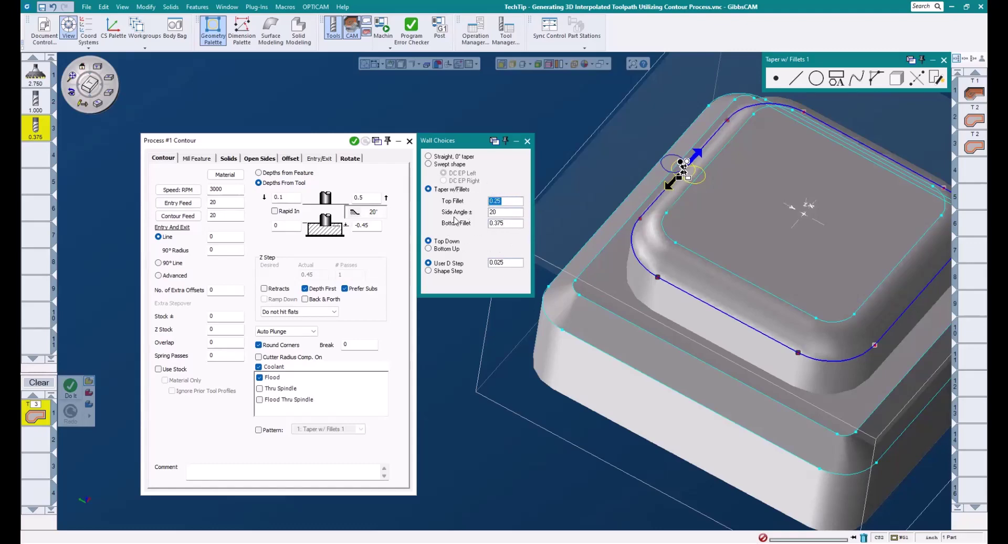
double_click(499, 212)
text(0)
double_click(495, 223)
text(0)
double_click(498, 202)
click(506, 263)
Generate the stepped contour toolpath around the top fillet and orbit to inspect its passes
text(0)
middle_drag(613, 266, 577, 212)
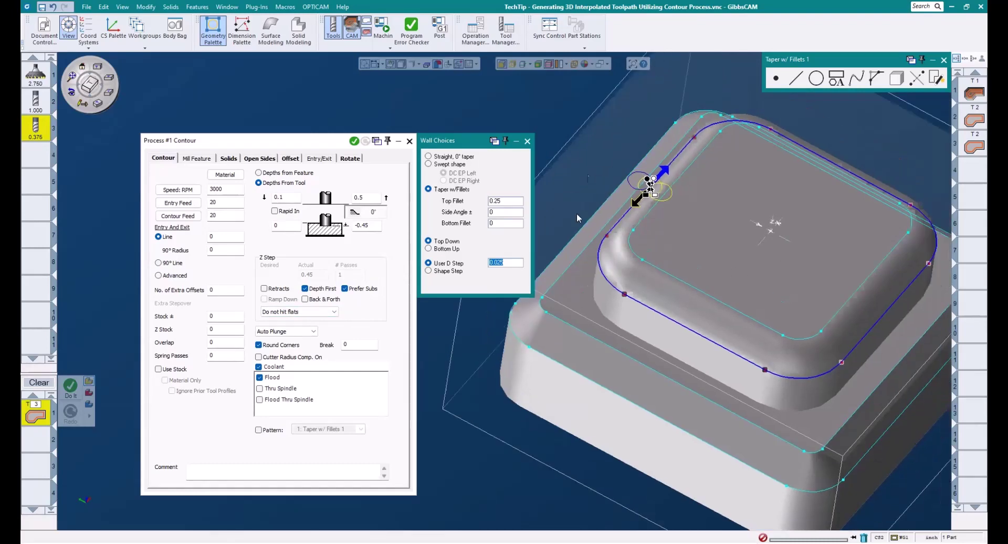
middle_drag(679, 251, 741, 252)
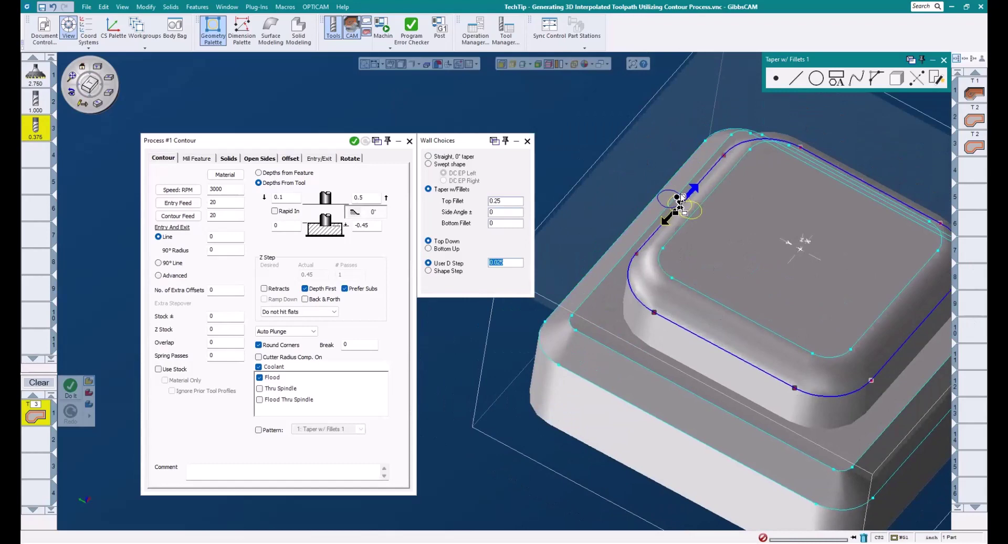
click(973, 171)
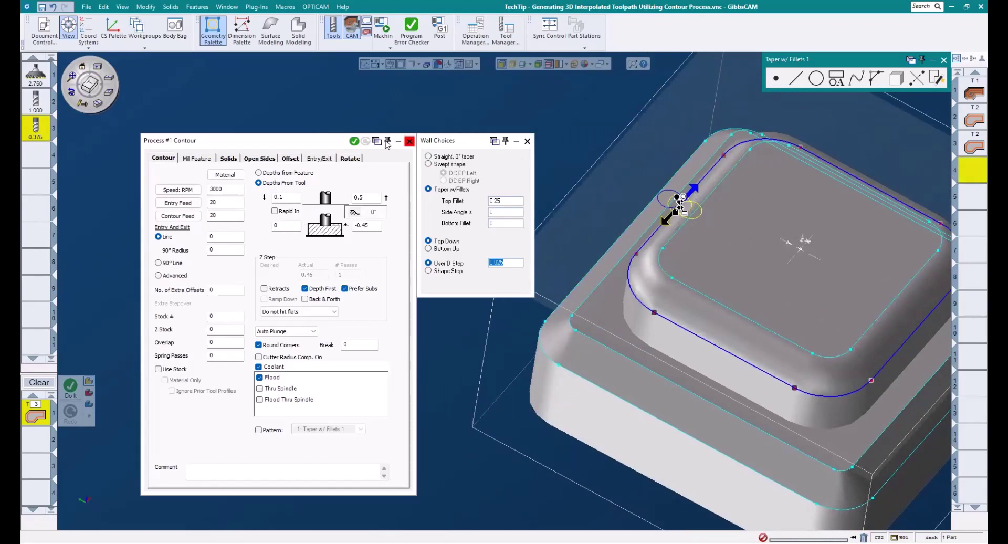
click(355, 141)
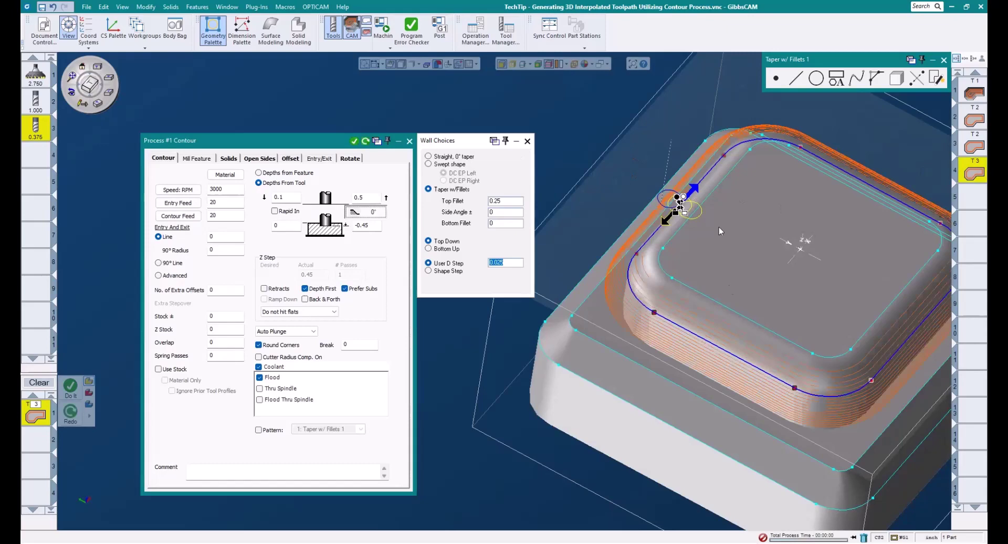
middle_drag(668, 286, 647, 235)
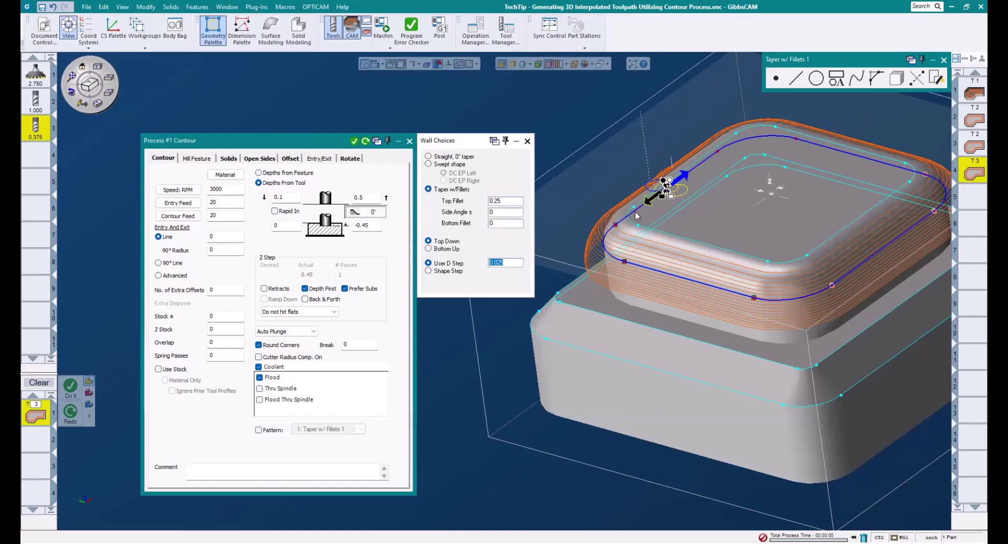
middle_drag(635, 212, 628, 252)
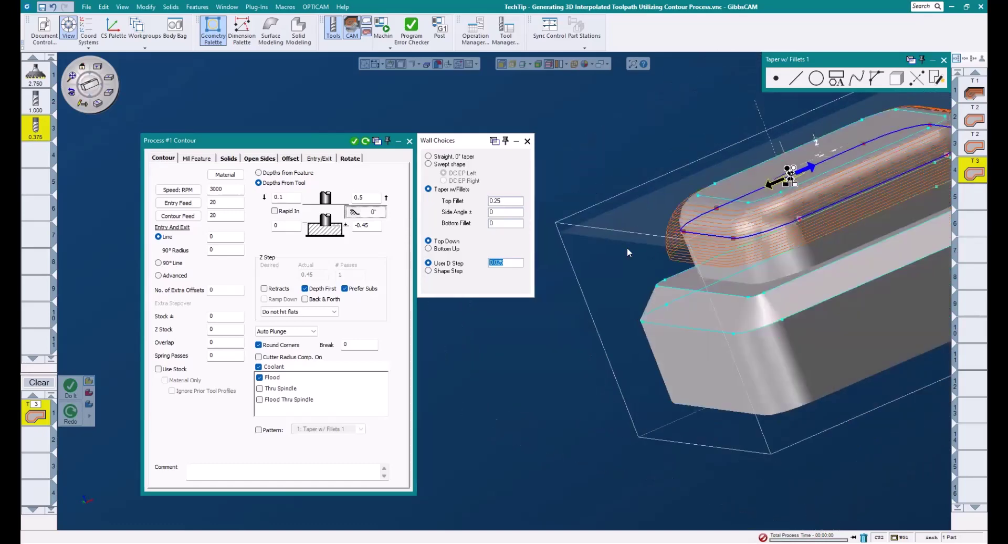
middle_drag(560, 253, 656, 368)
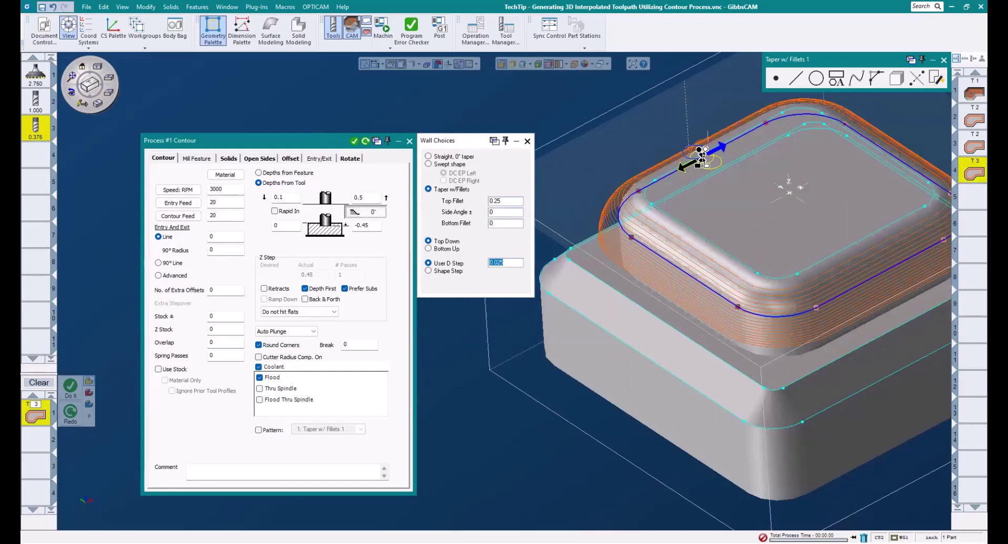
Select the outer fillet edge as the contour and regenerate the toolpath
middle_drag(893, 182, 633, 107)
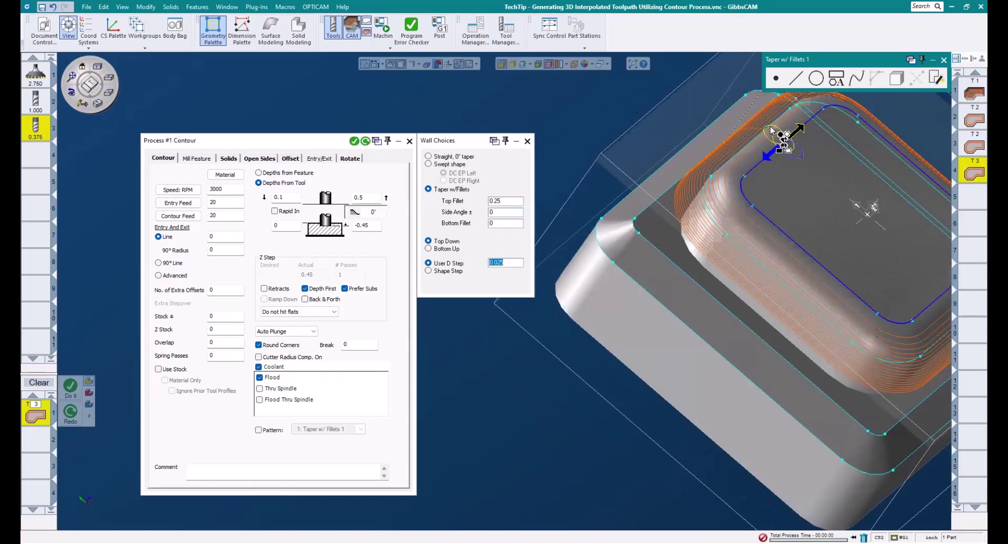
click(366, 141)
middle_drag(732, 252, 677, 202)
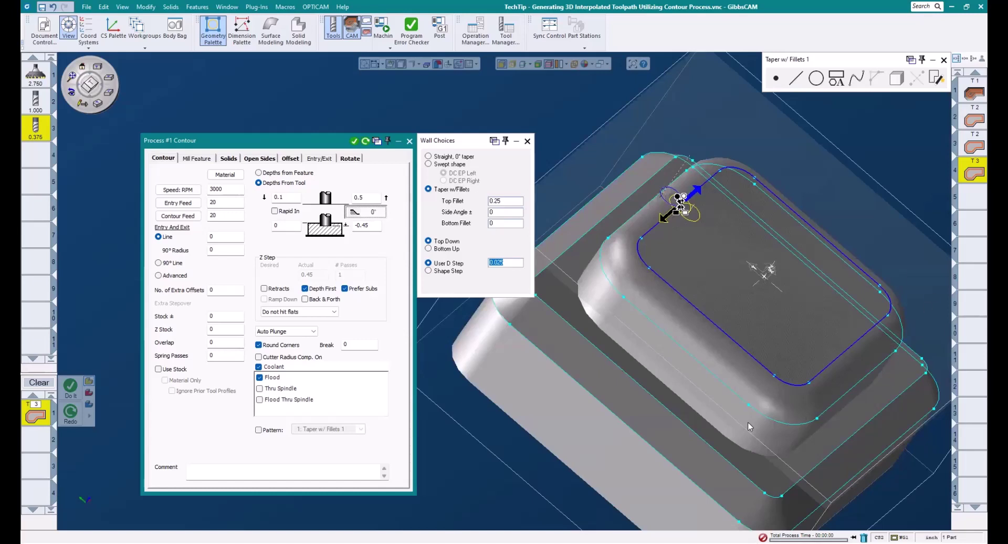
click(649, 207)
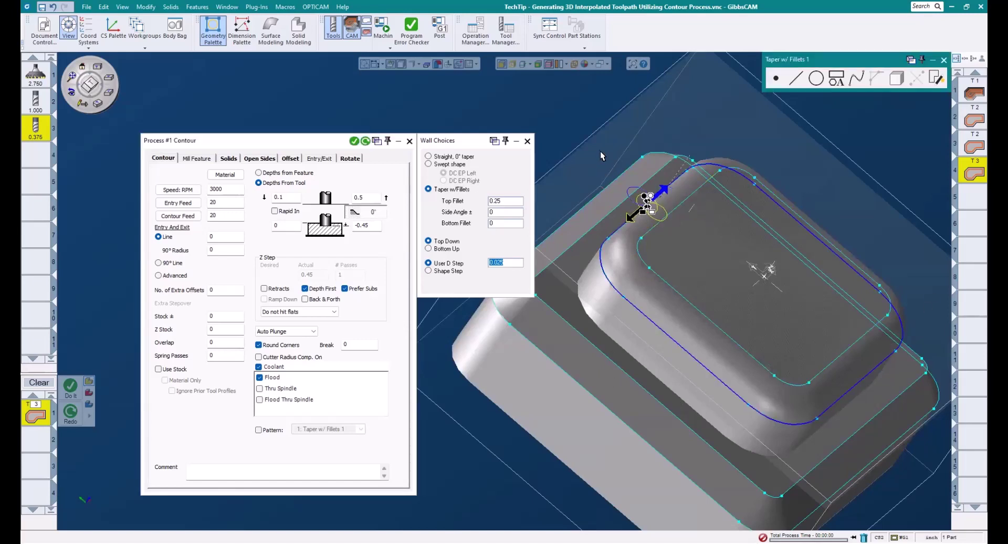
click(365, 141)
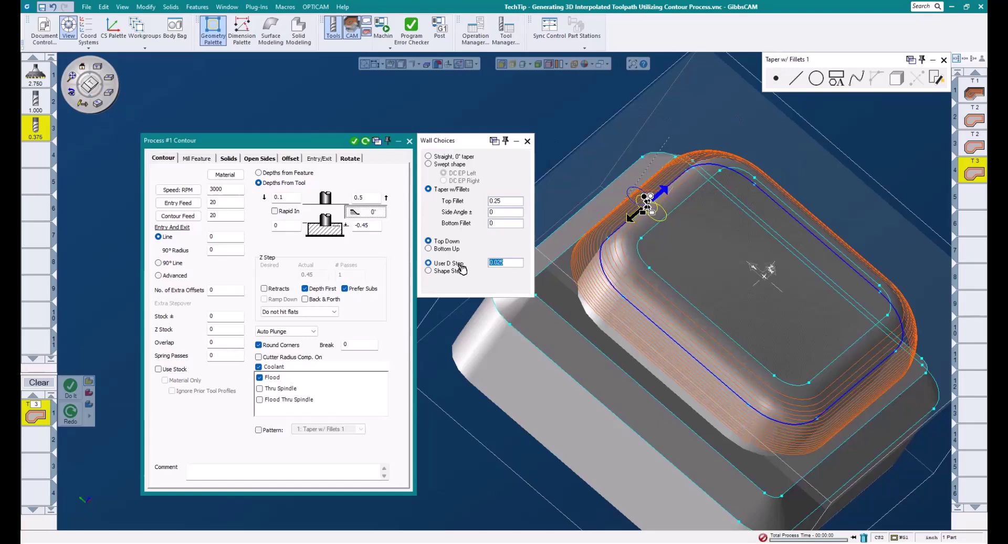
click(110, 78)
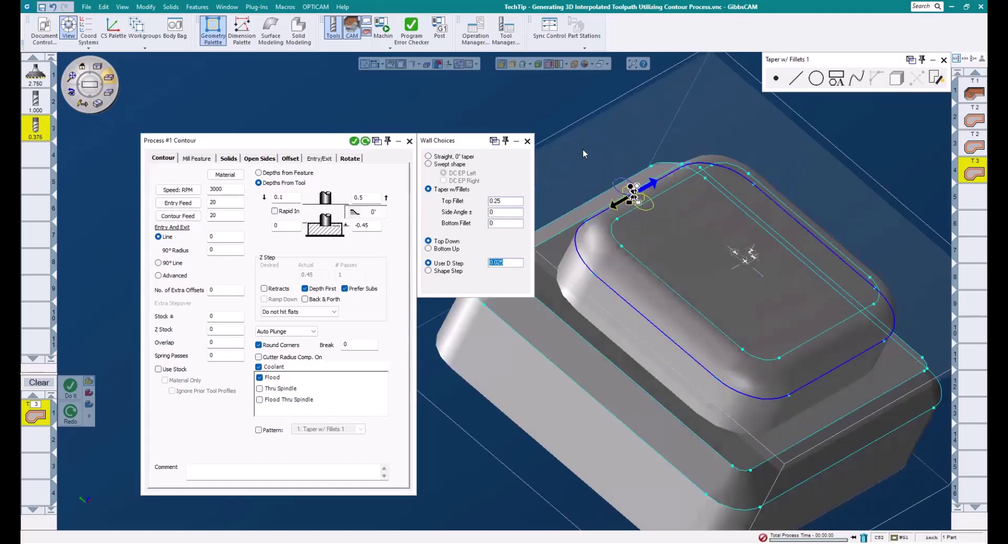
Zoom onto the top radius and switch the wall stepping to Shape Step
scroll(854, 290, up, 5)
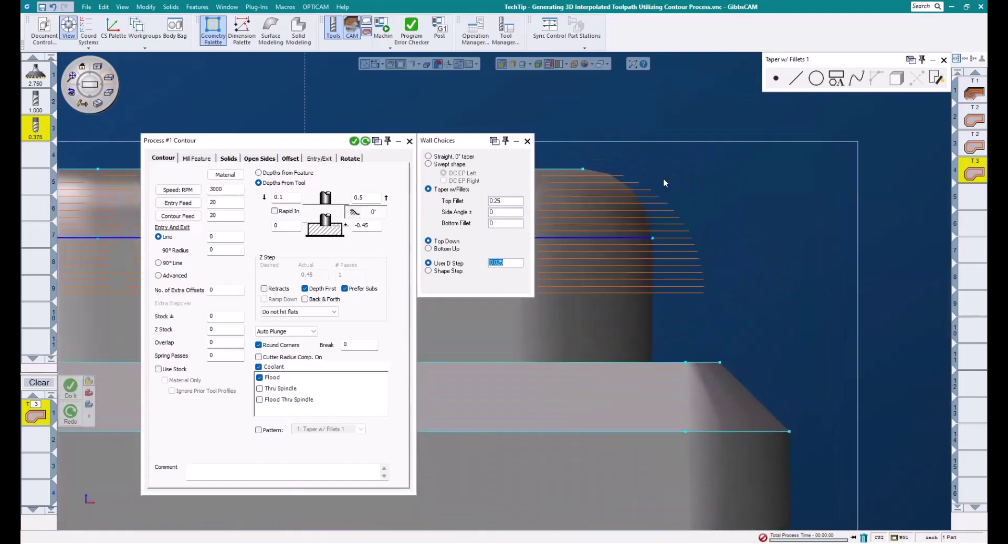
middle_drag(646, 174, 675, 207)
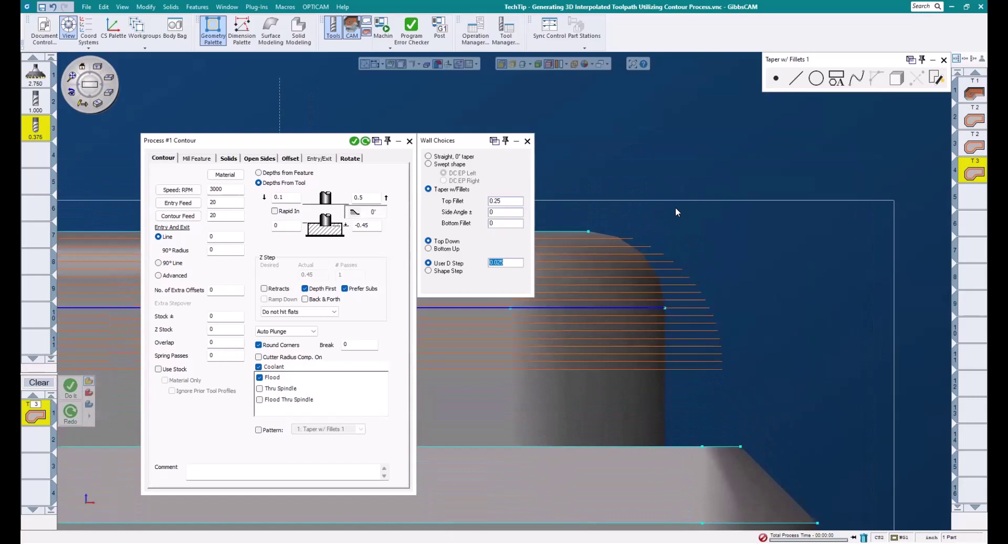
click(446, 272)
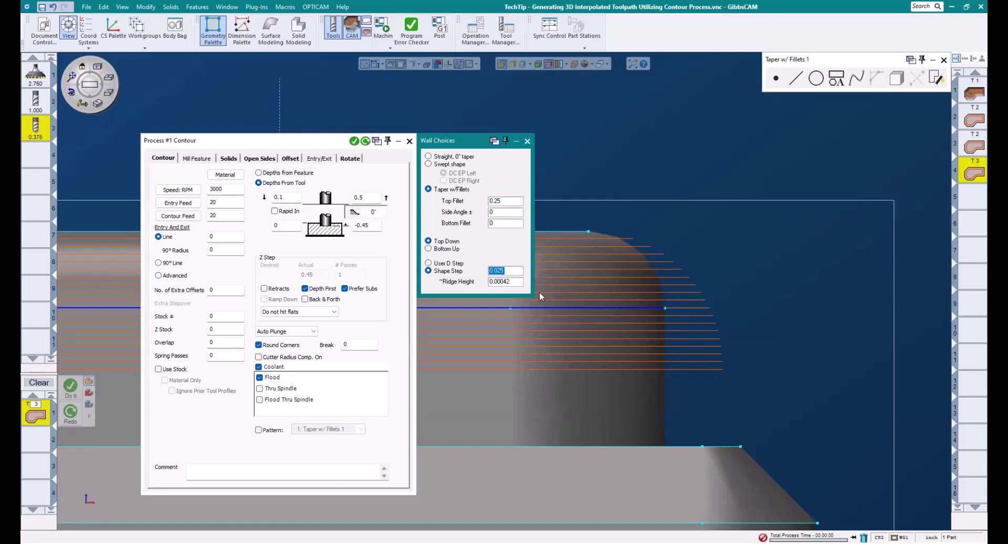
double_click(517, 281)
Enter a .001 ridge height and recalculate the toolpath
text(.001)
click(366, 141)
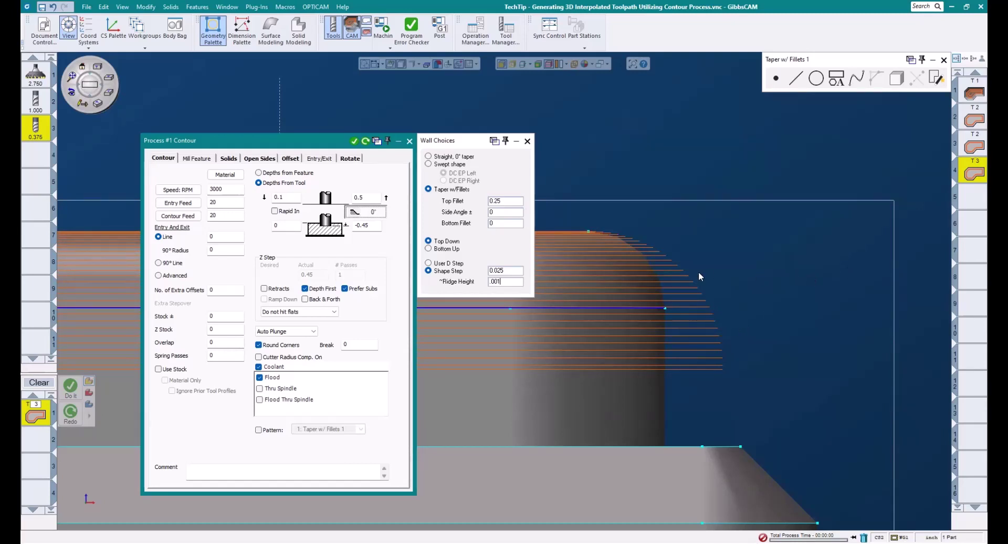
Trial a -0.7 bottom depth with a 20° side angle and .375 bottom fillet, then recalculate
double_click(367, 225)
text(-.7)
click(447, 210)
click(447, 211)
text(20)
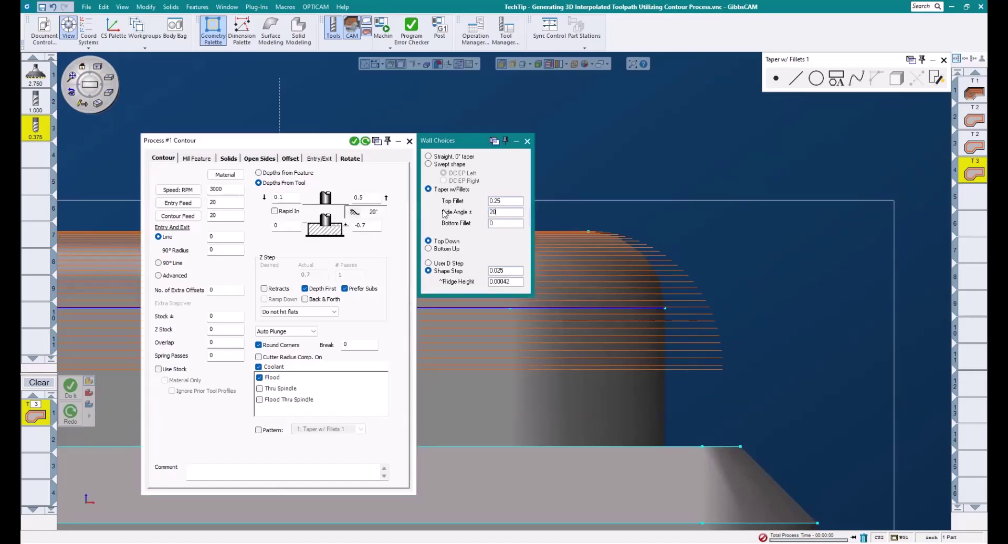
key(Tab)
text(.375)
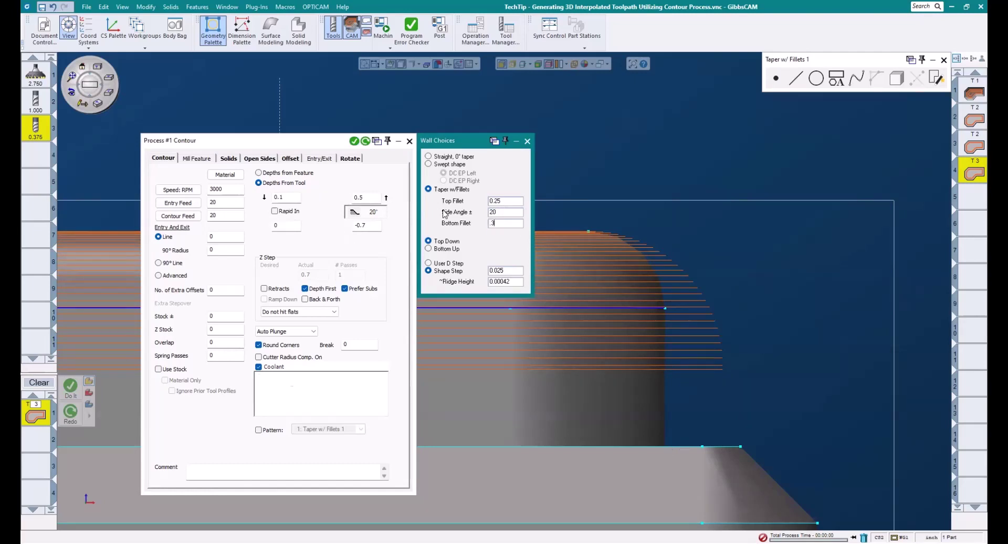
click(367, 141)
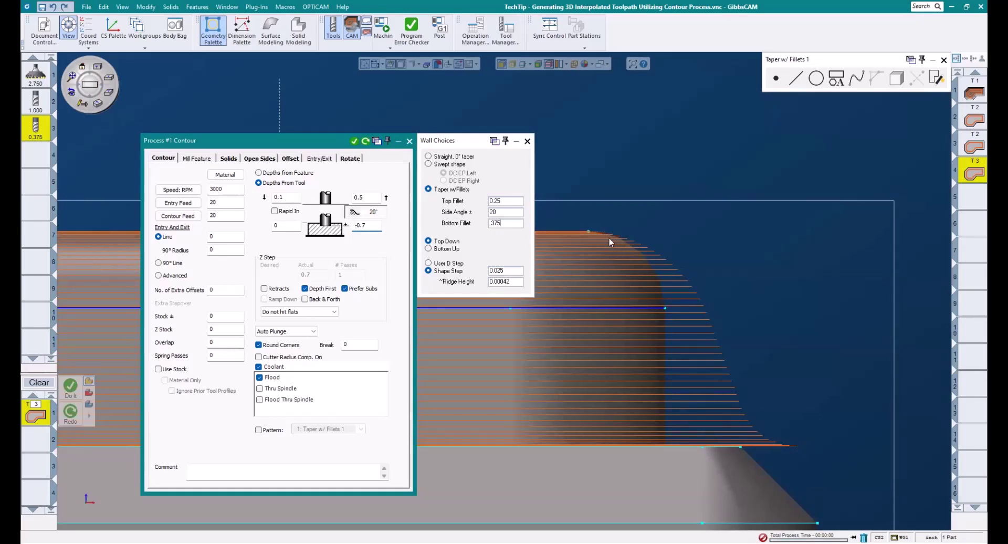
Restore the bottom depth to -0.45 and the bottom fillet to 0
drag(368, 225, 321, 221)
text(-.45)
double_click(513, 223)
text(0)
key(shift+Tab)
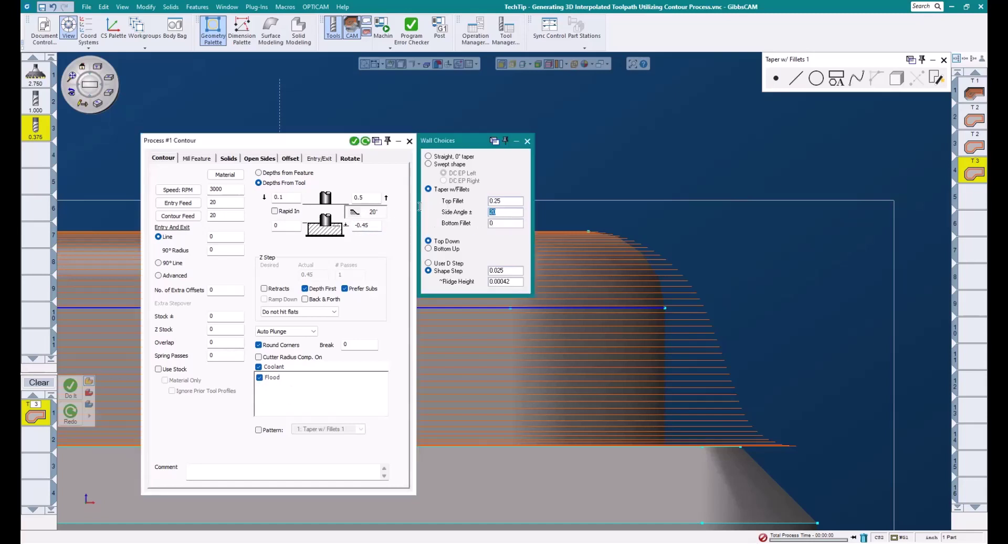
Reset the side angle to 0, accept the process, and play the machine simulation
text(0)
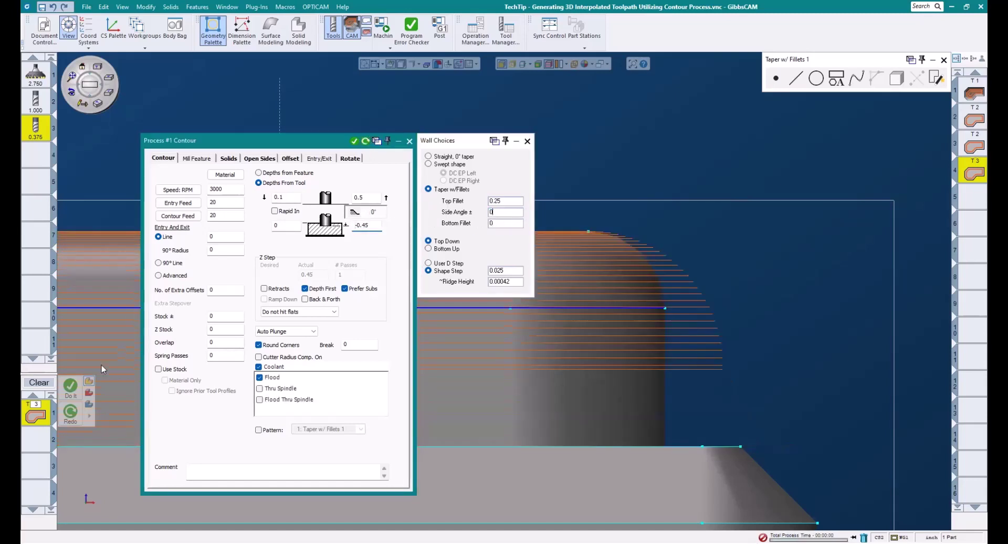
click(71, 389)
click(391, 31)
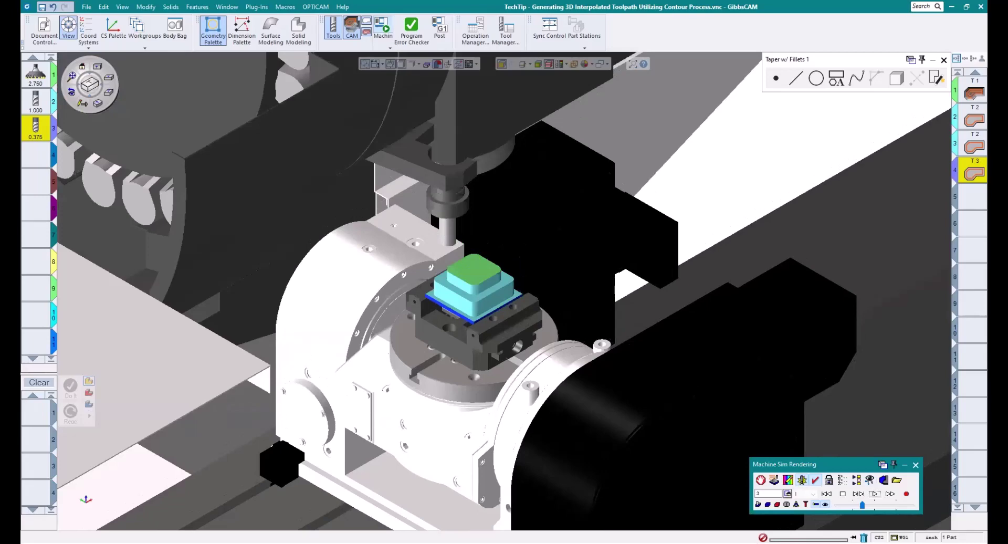
click(875, 494)
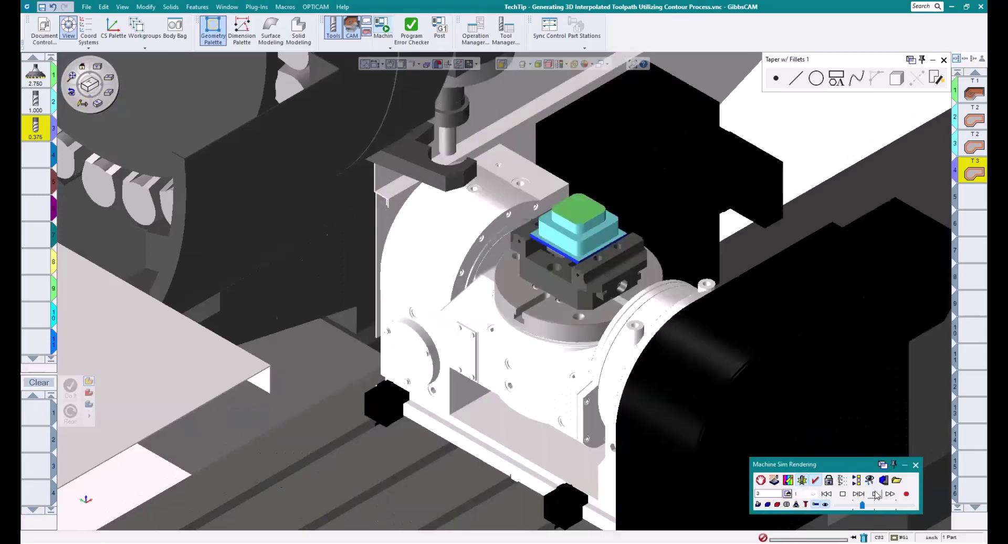